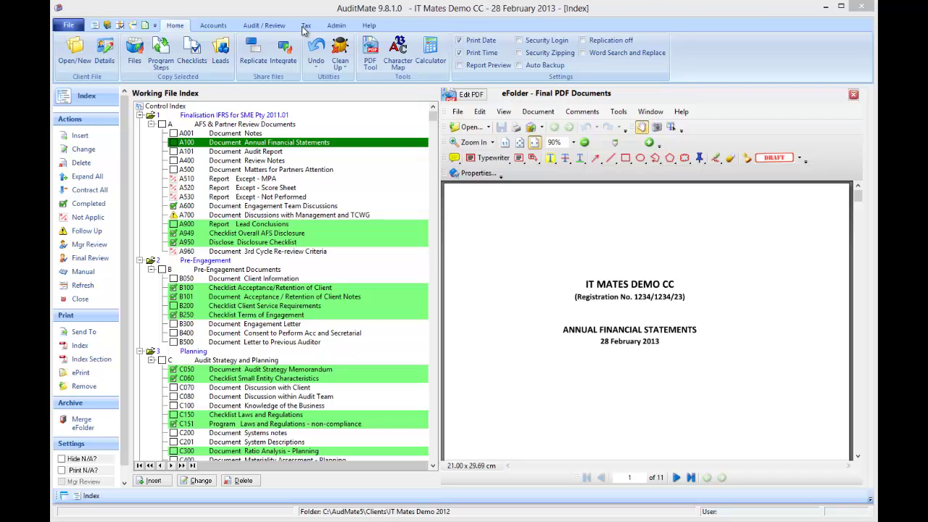
# Register AuditMate with the 'ITR14 2013 - Paid add-on' enabled
pyautogui.click(336, 25)
pyautogui.click(248, 54)
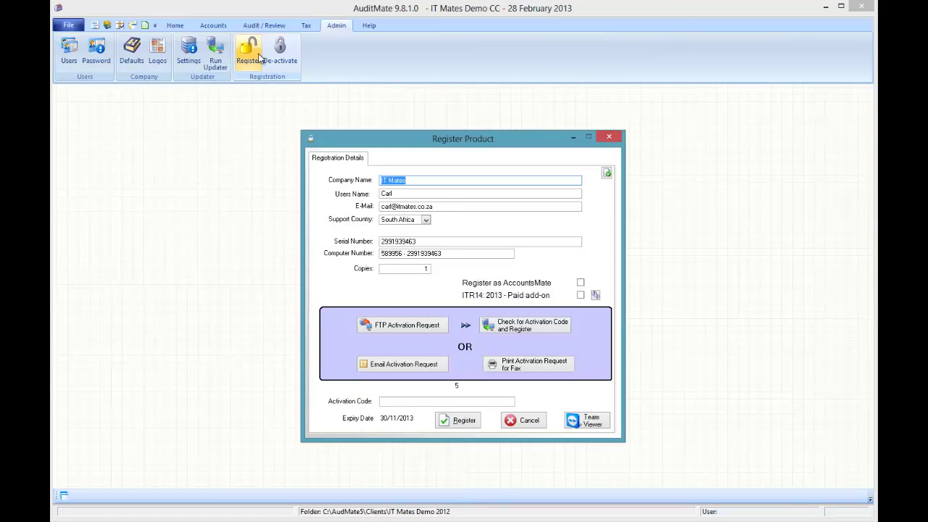
pyautogui.click(581, 296)
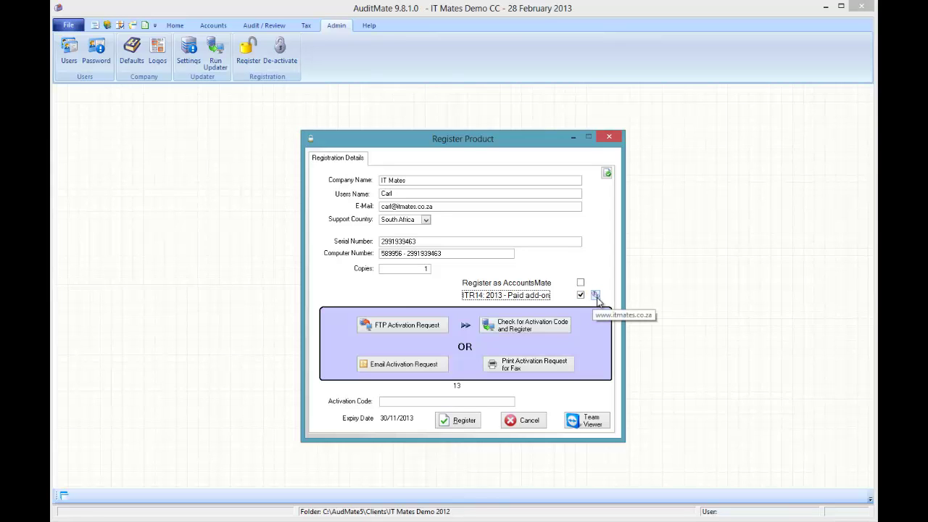
pyautogui.click(540, 423)
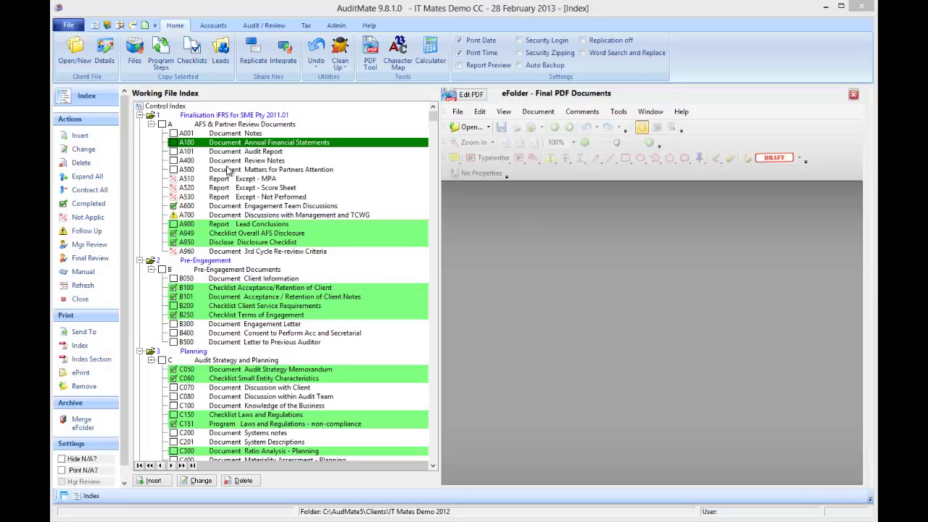
# Launch the ITR14 HelpMate wizard at its Practitioner details step
pyautogui.click(307, 25)
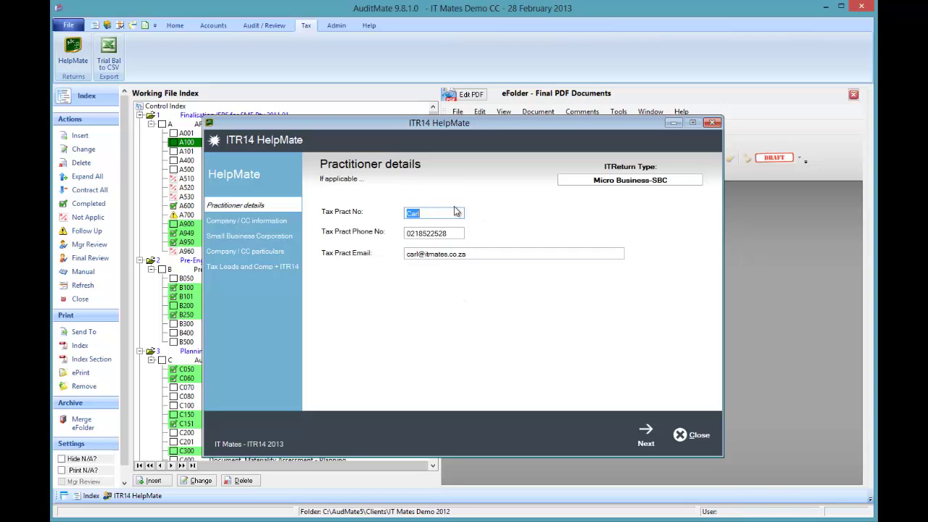
# On the company information page, leave the company marked as not a body corporate (N)
pyautogui.click(646, 435)
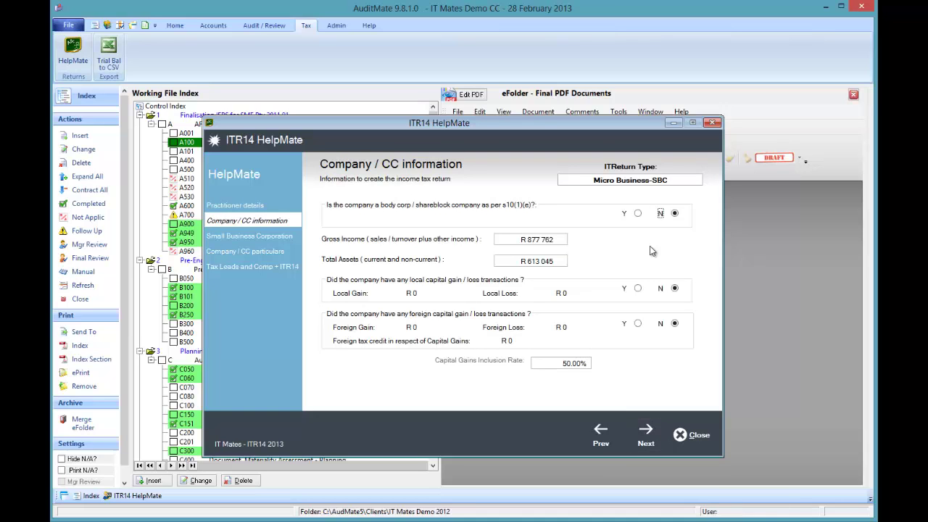
pyautogui.click(638, 214)
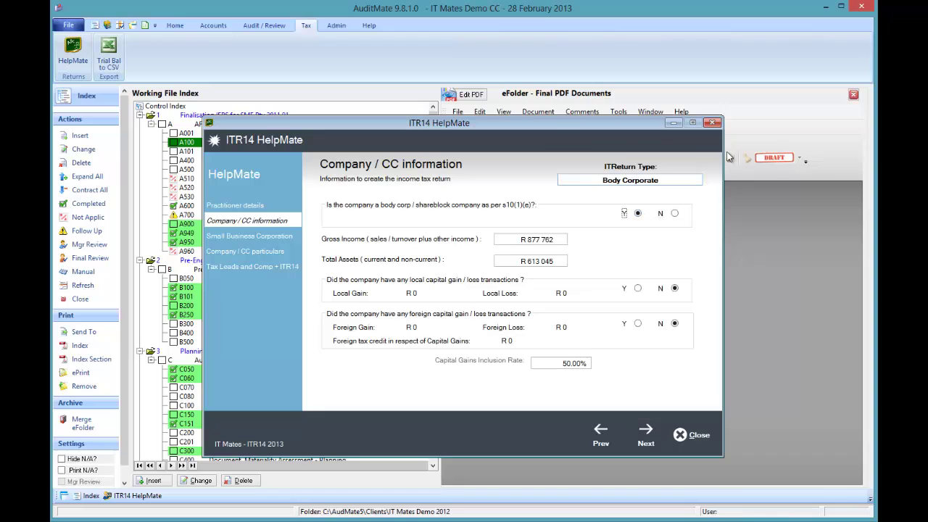
pyautogui.click(674, 213)
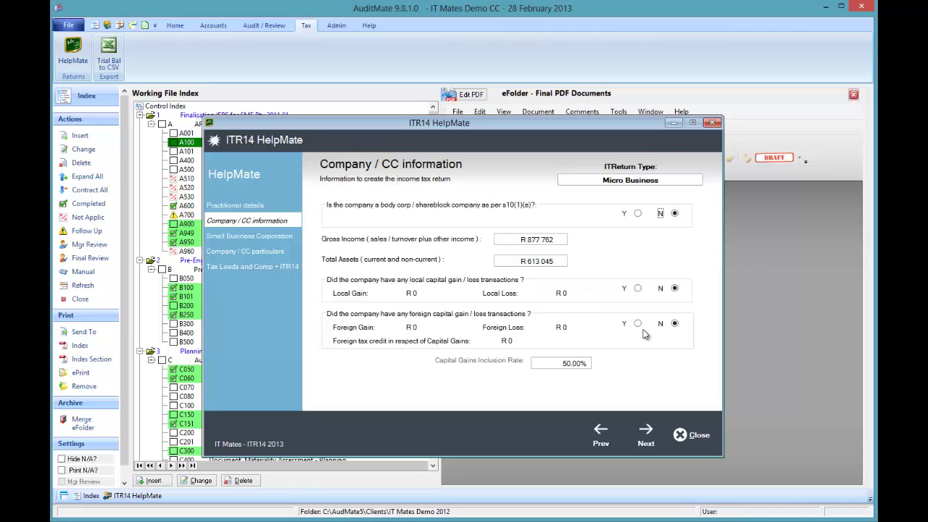
# Answer Y to Small Business Corporation, making the return type Micro Business-SBC
pyautogui.click(646, 433)
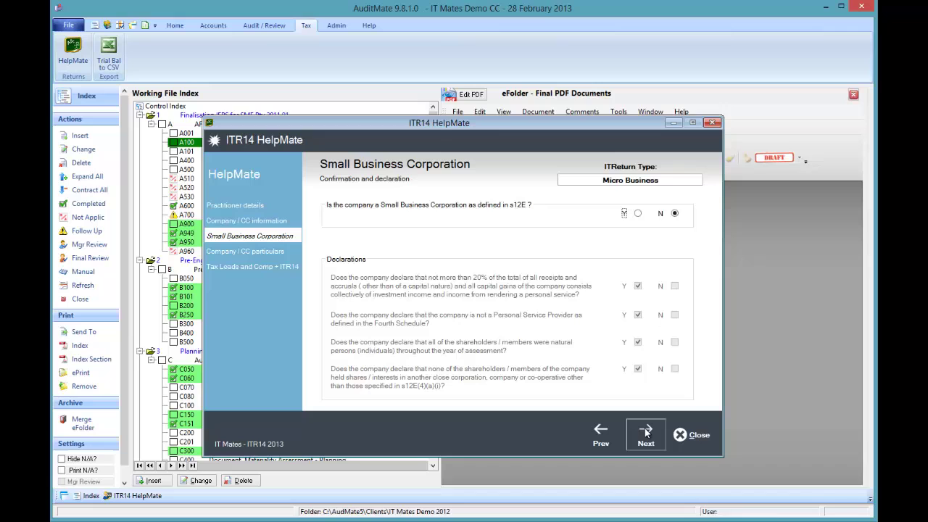
pyautogui.click(638, 214)
pyautogui.click(674, 213)
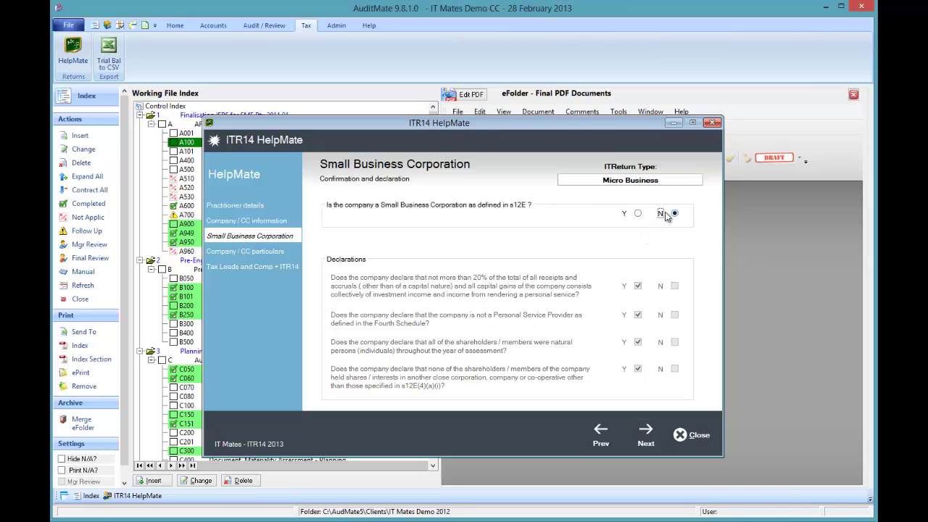
pyautogui.click(639, 214)
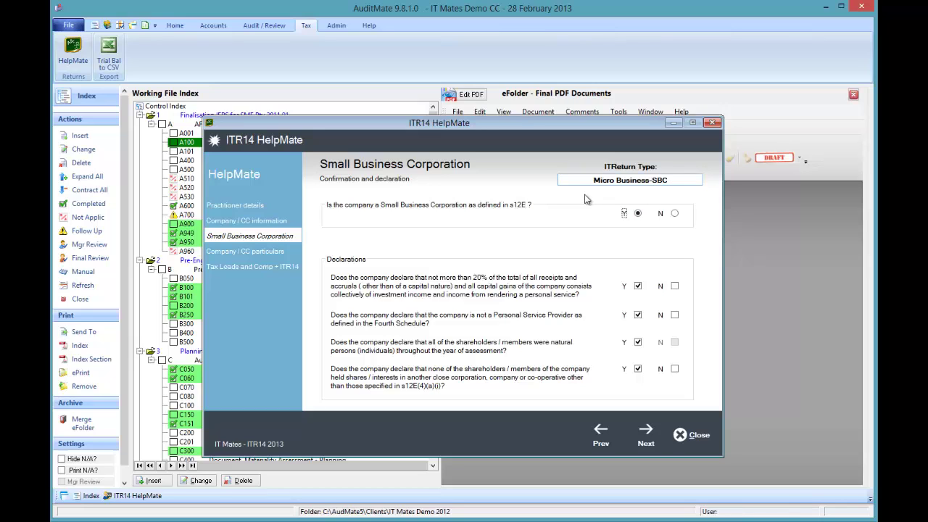
# Set the main industry source code to 43220 plumbing installation under Construction
pyautogui.click(248, 253)
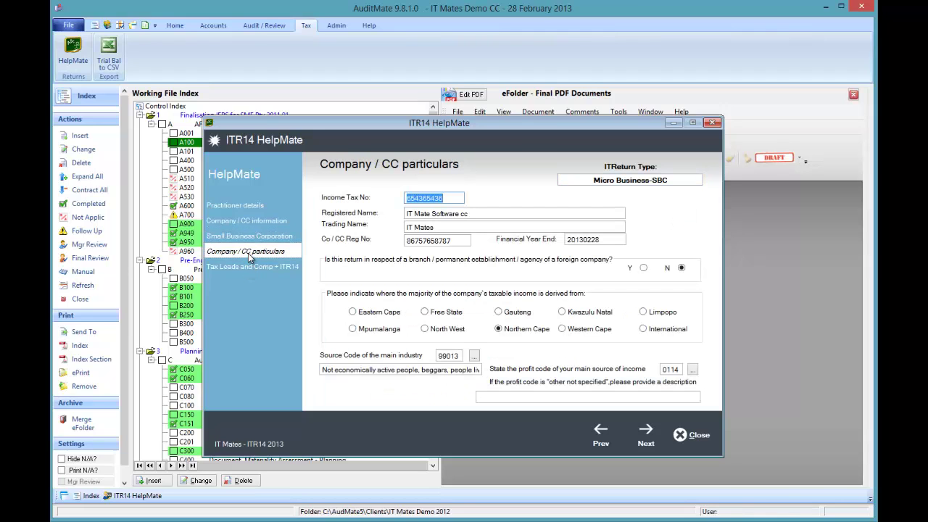
pyautogui.click(471, 360)
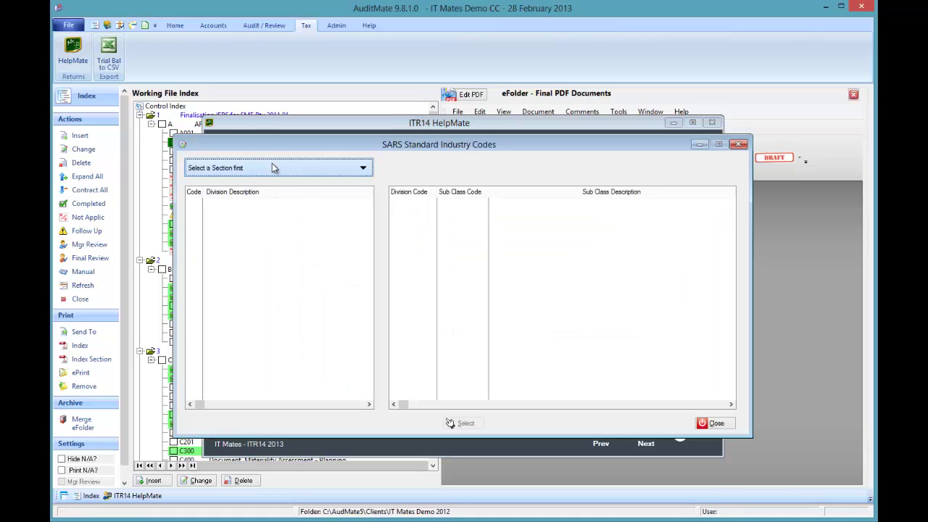
pyautogui.click(273, 166)
pyautogui.click(214, 244)
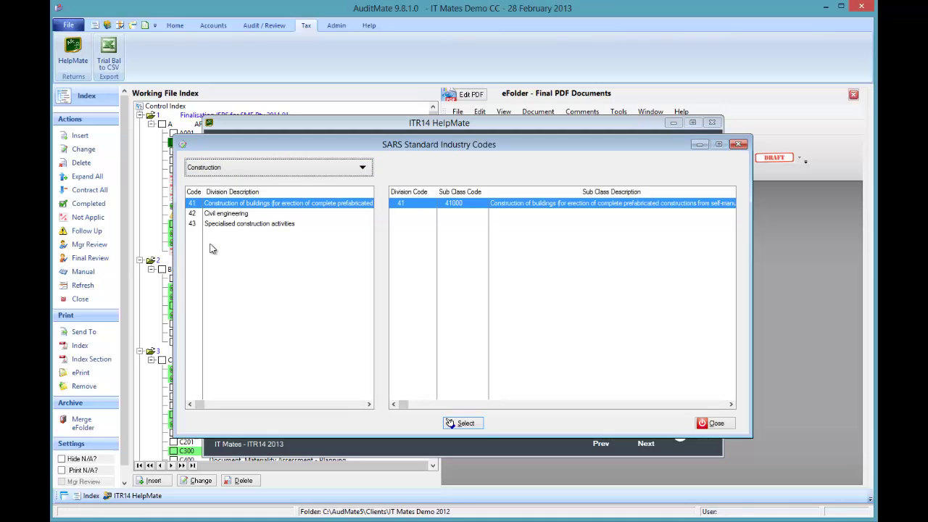
pyautogui.click(223, 226)
pyautogui.doubleClick(540, 236)
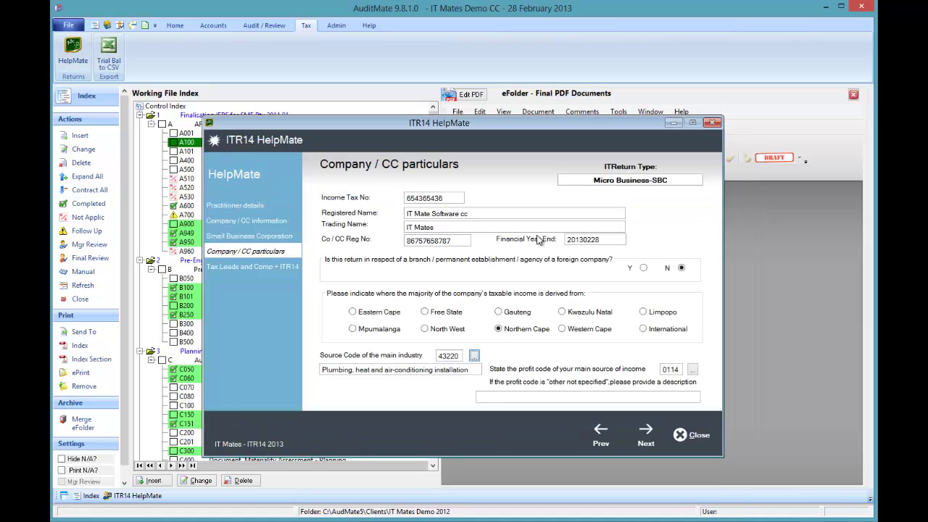
# Choose SARS profit code 0134 and advance to the Tax Leads step
pyautogui.click(692, 370)
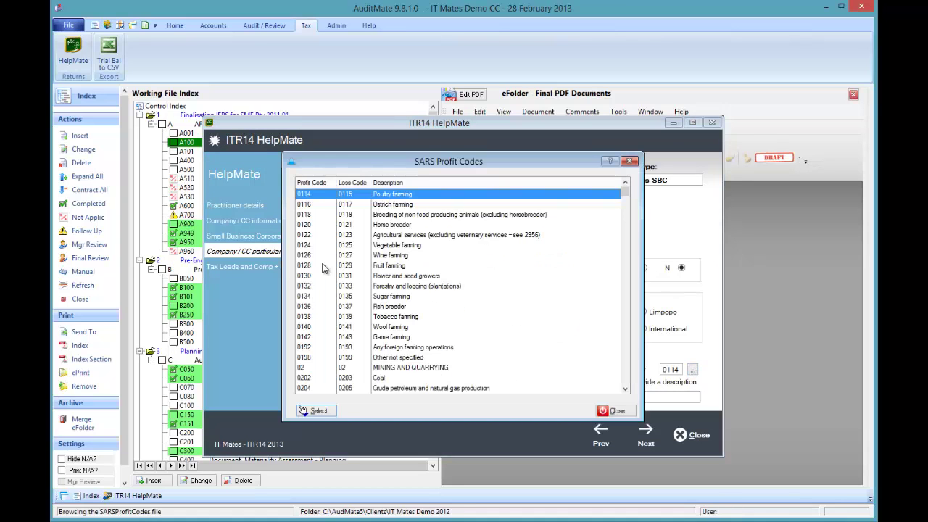
pyautogui.doubleClick(385, 298)
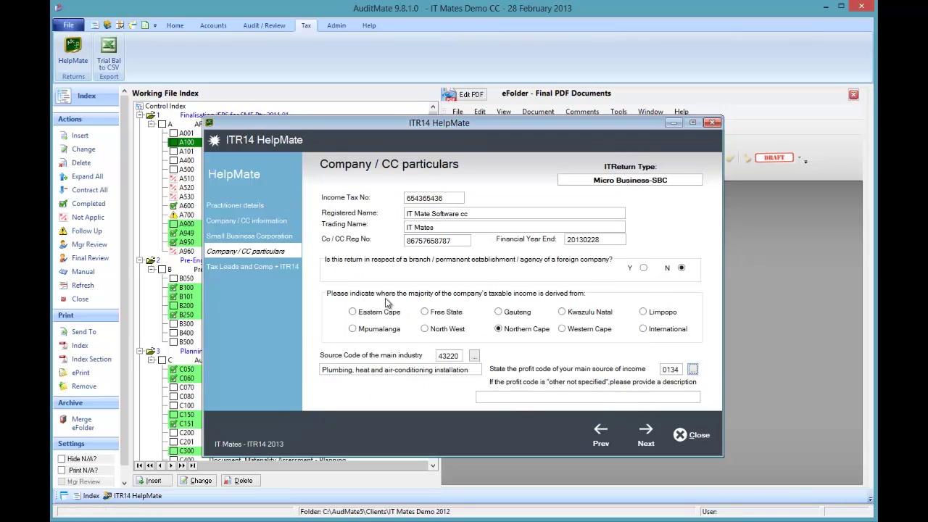
pyautogui.click(646, 432)
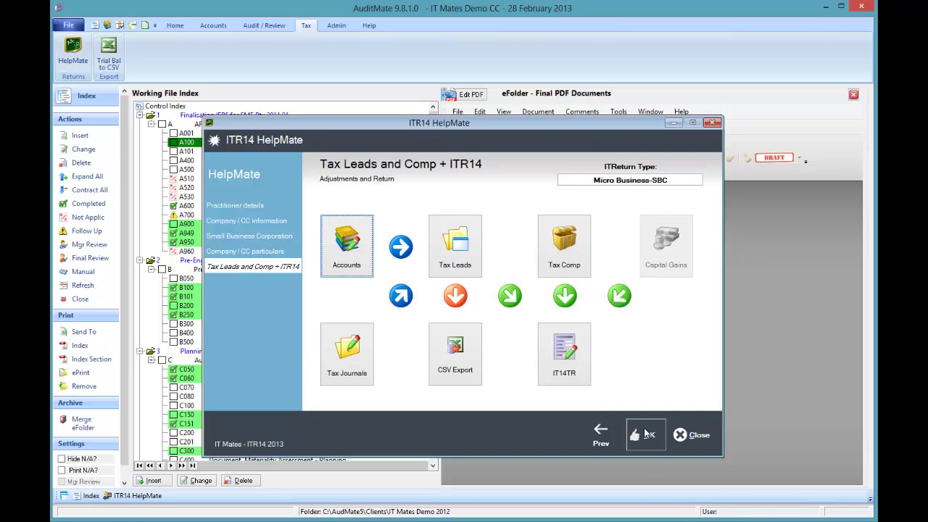
pyautogui.click(344, 242)
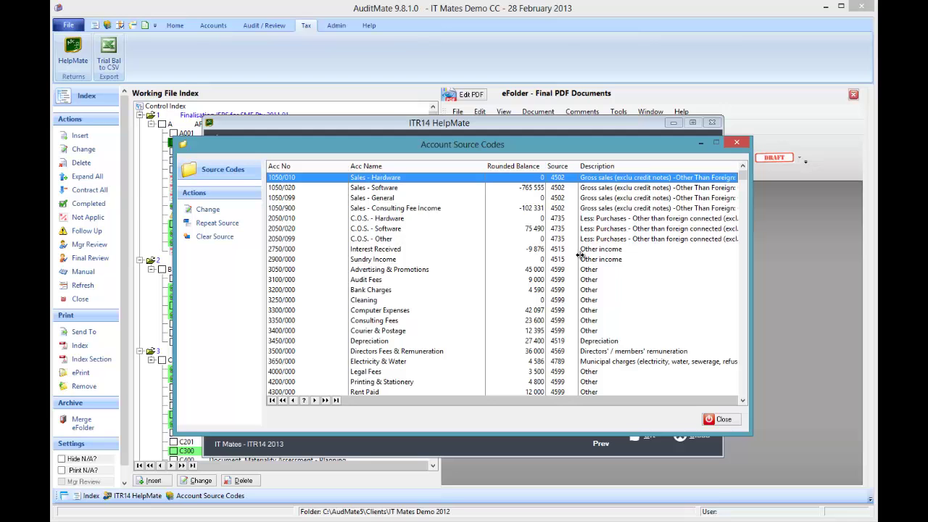
pyautogui.click(718, 420)
# Browse the current assets and expense tax leads, checking Computer Expenses' source code record
pyautogui.click(454, 255)
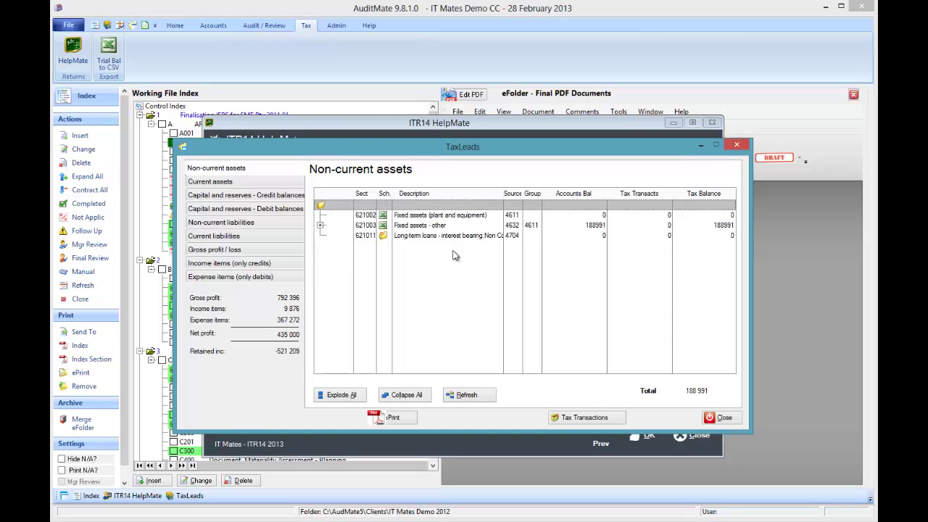
pyautogui.click(204, 183)
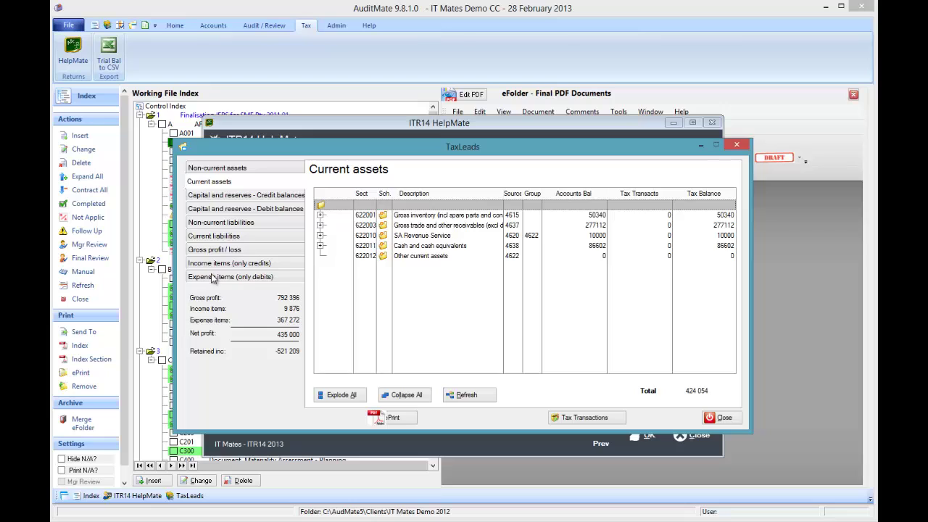
pyautogui.click(213, 278)
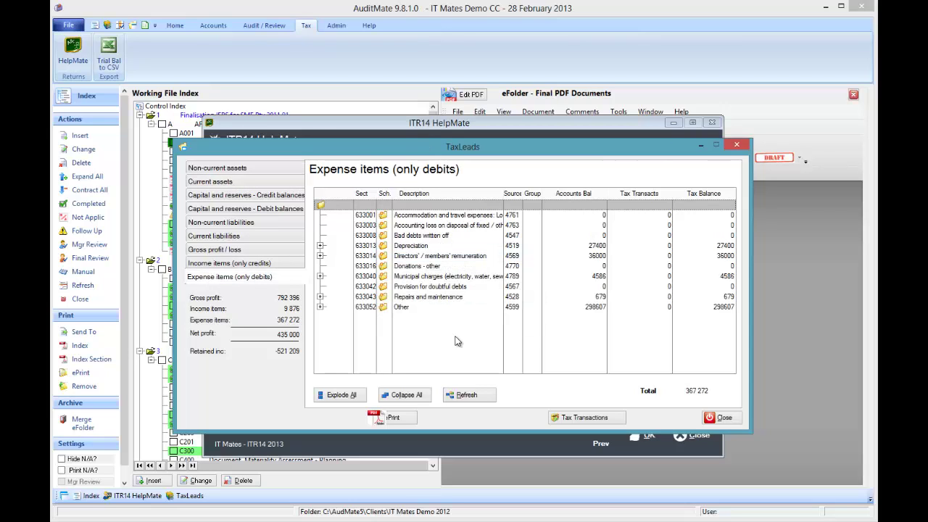
pyautogui.click(319, 307)
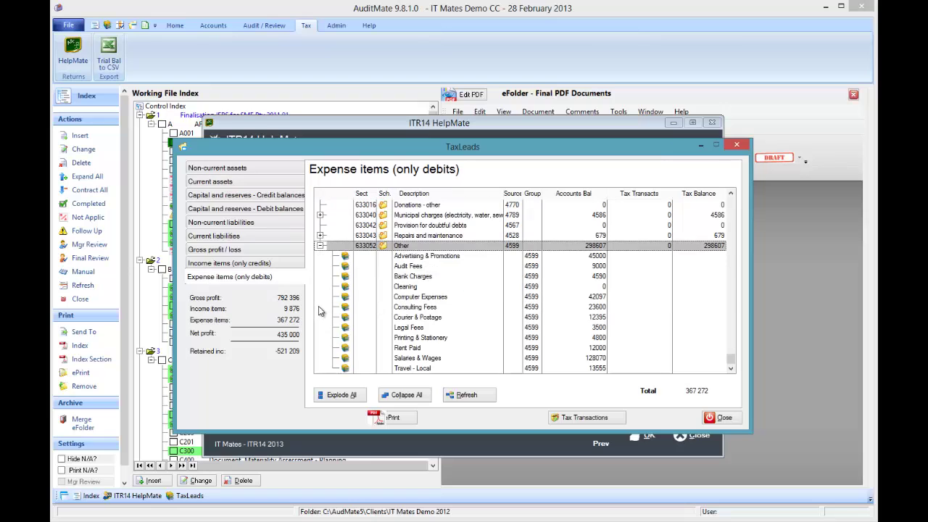
pyautogui.doubleClick(424, 297)
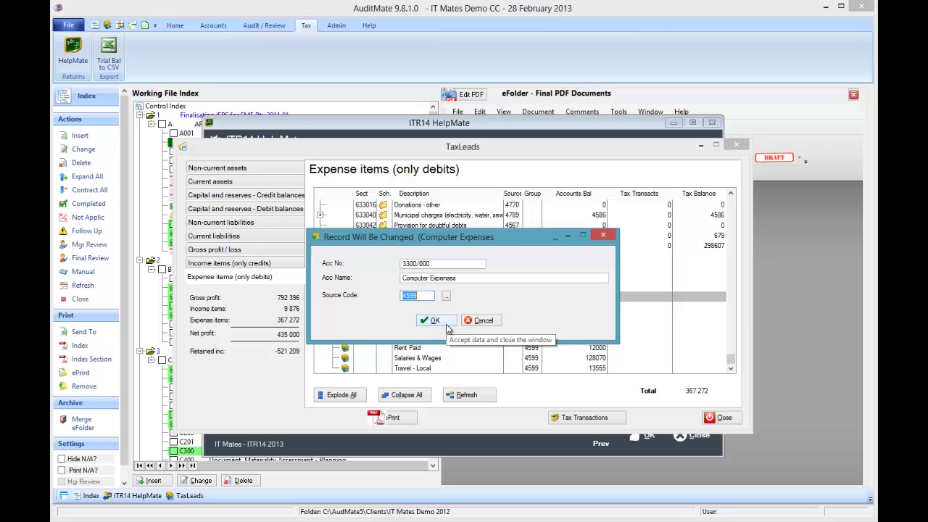
pyautogui.click(433, 321)
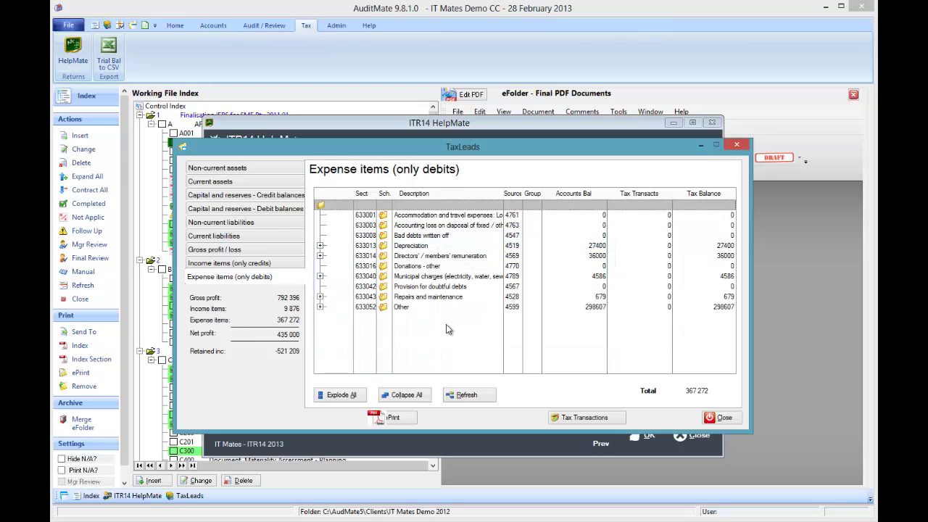
# Save the tax leads report as a PDF to the eFolder and close the window
pyautogui.click(395, 419)
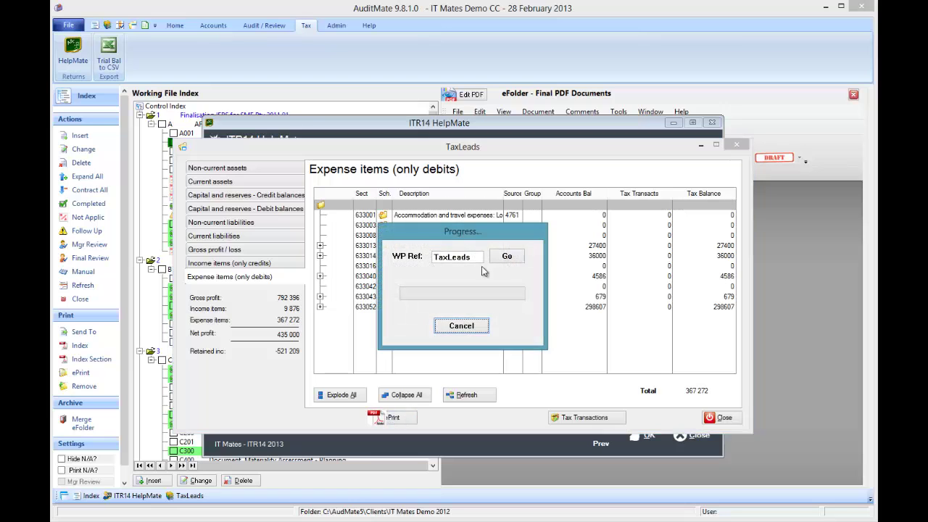
pyautogui.click(502, 256)
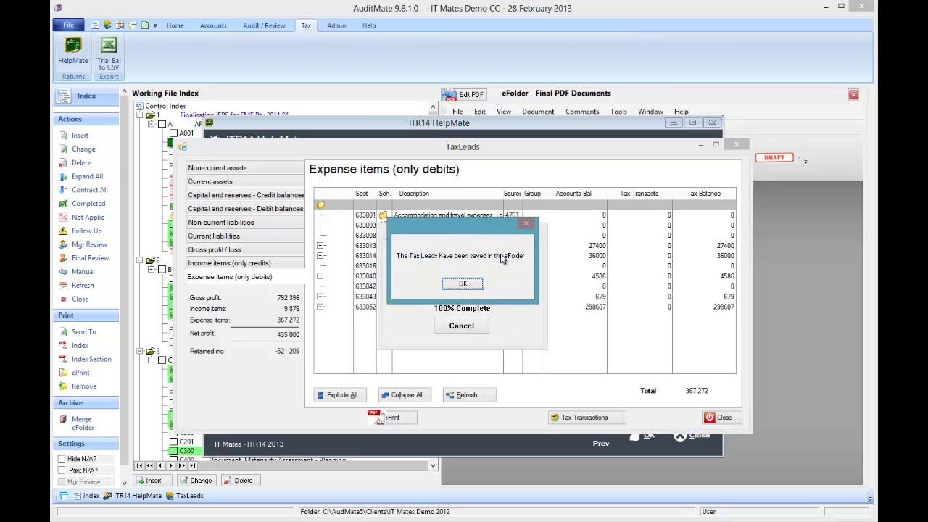
pyautogui.click(463, 284)
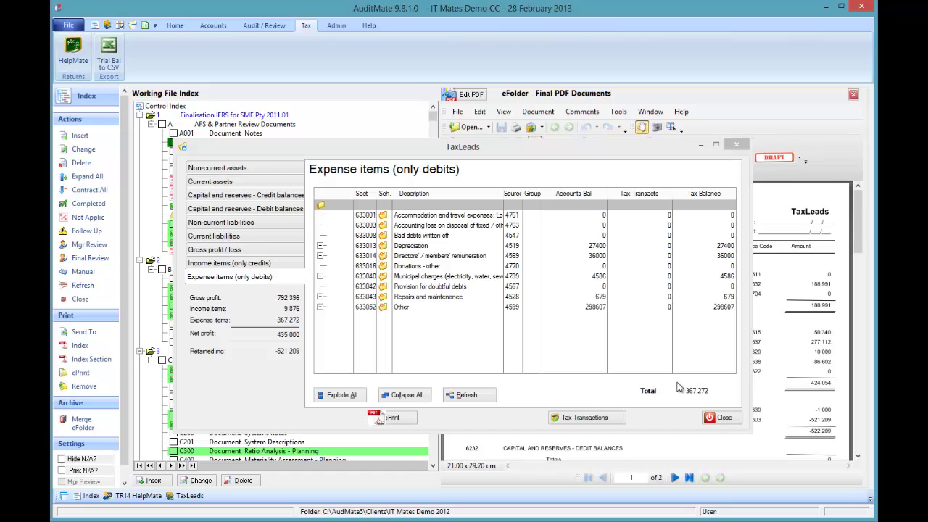
pyautogui.click(721, 418)
# Preview the Tax Section's TaxComp, TaxLeads, TaxCGT and ITR14 PDFs, ending on Tax Leads
pyautogui.click(754, 342)
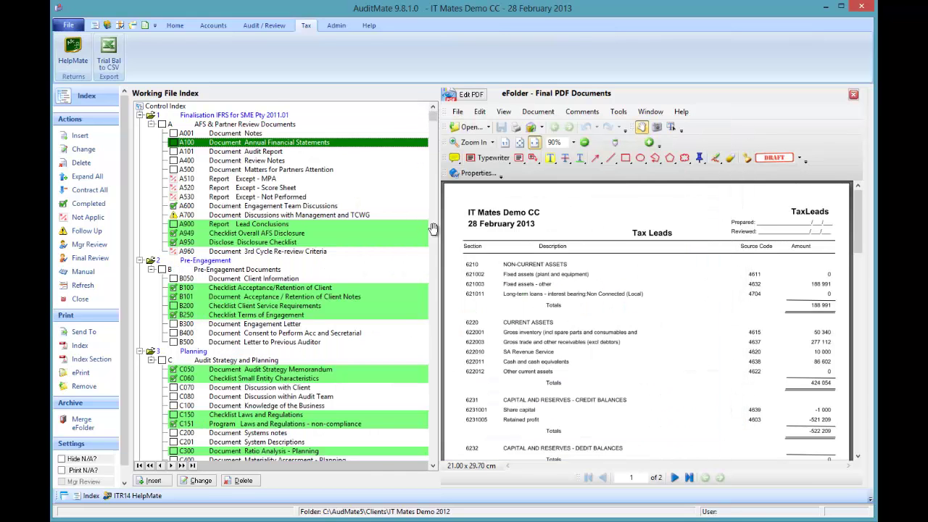
pyautogui.moveTo(434, 116); pyautogui.dragTo(435, 464)
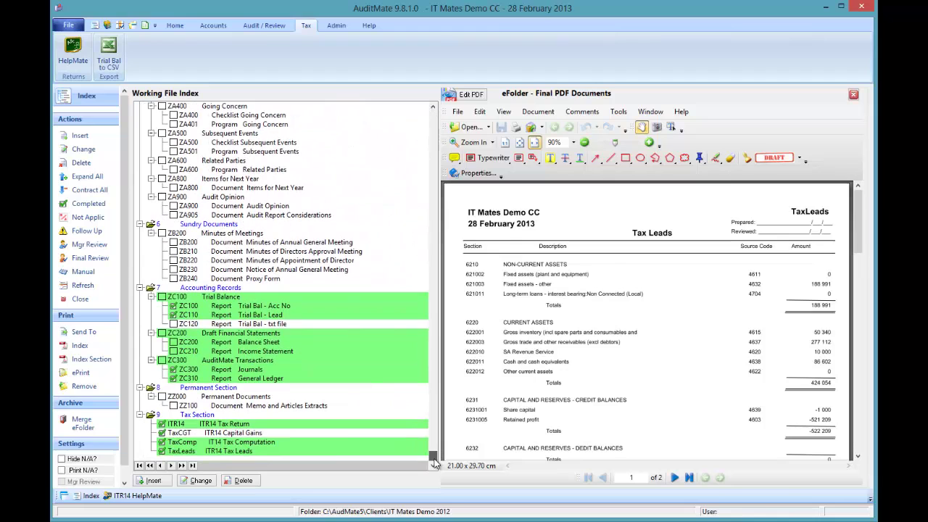
pyautogui.click(209, 418)
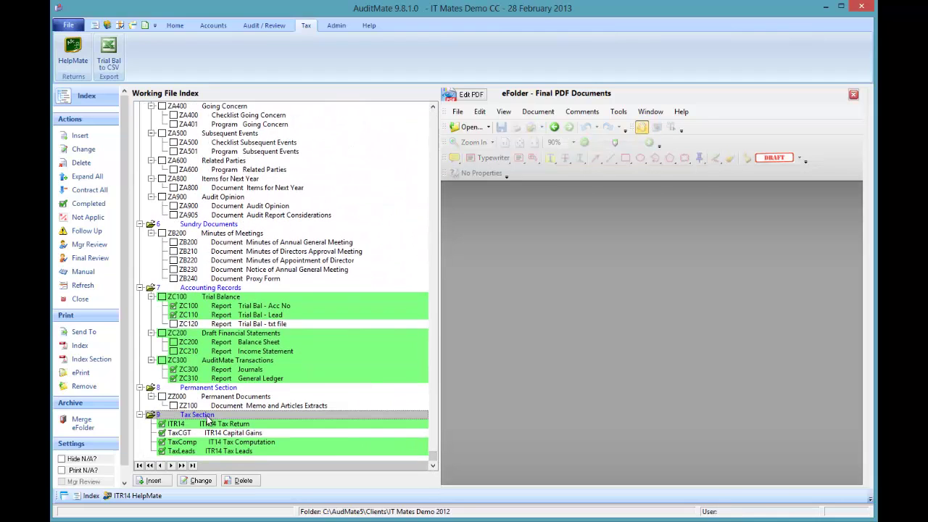
pyautogui.click(232, 443)
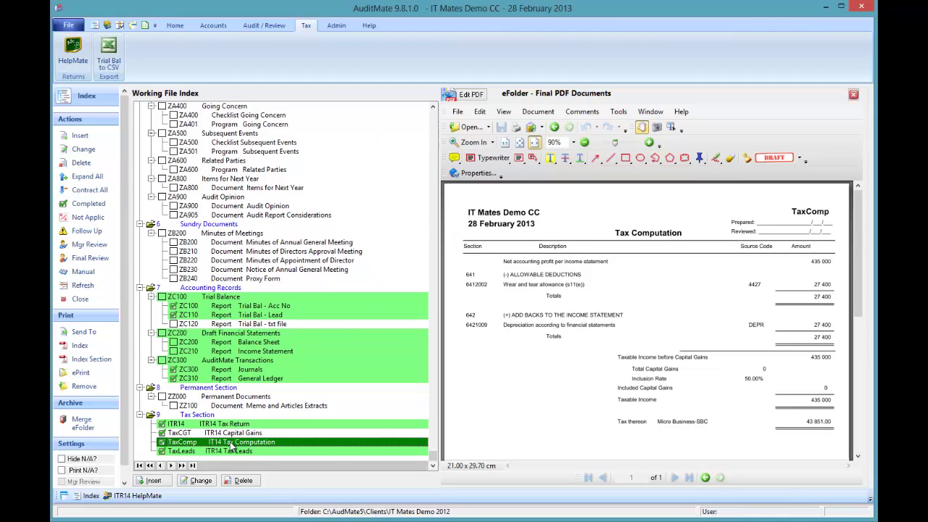
pyautogui.click(233, 451)
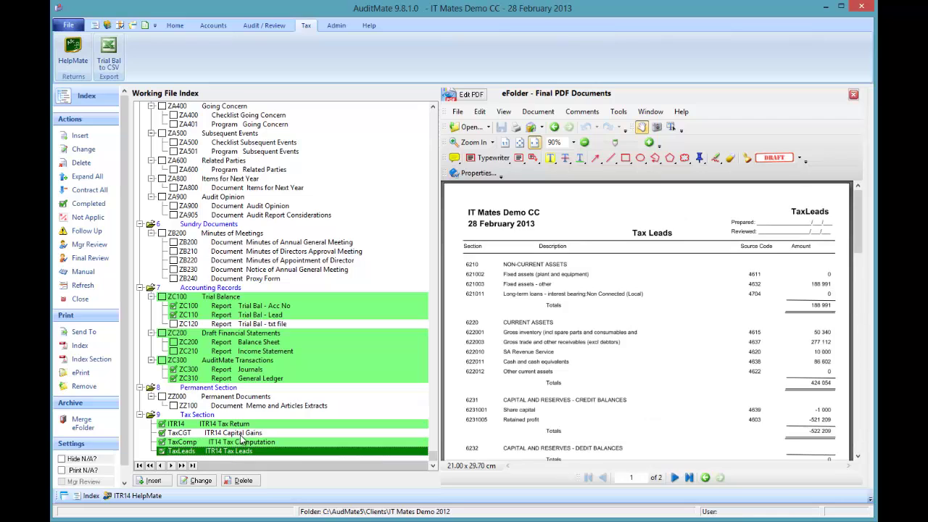
pyautogui.click(242, 434)
pyautogui.click(239, 425)
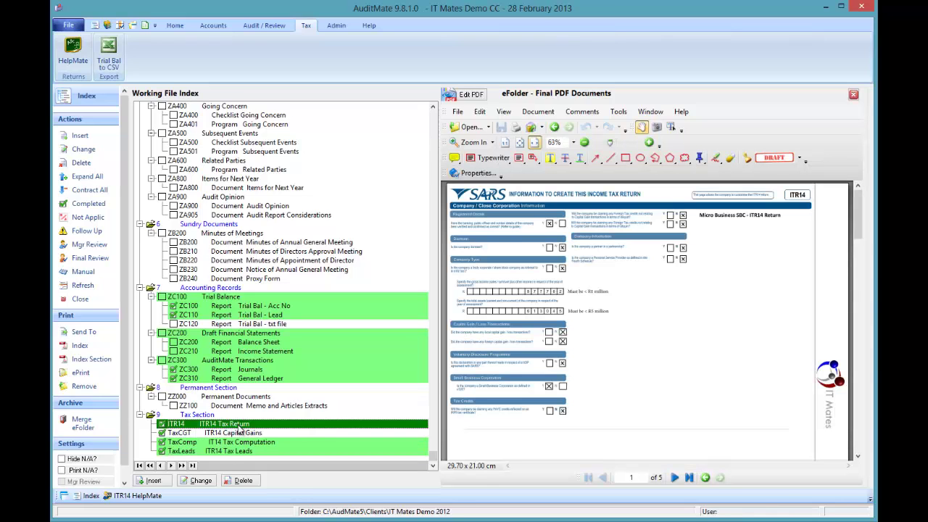
pyautogui.click(242, 452)
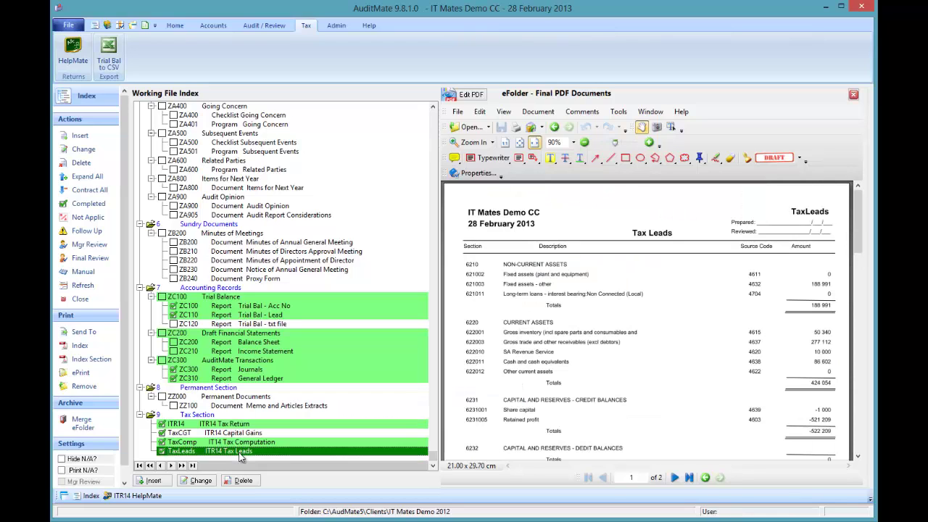
# Open the Tax Computation from ITR14 HelpMate, showing 27 400 depreciation add-back
pyautogui.click(138, 496)
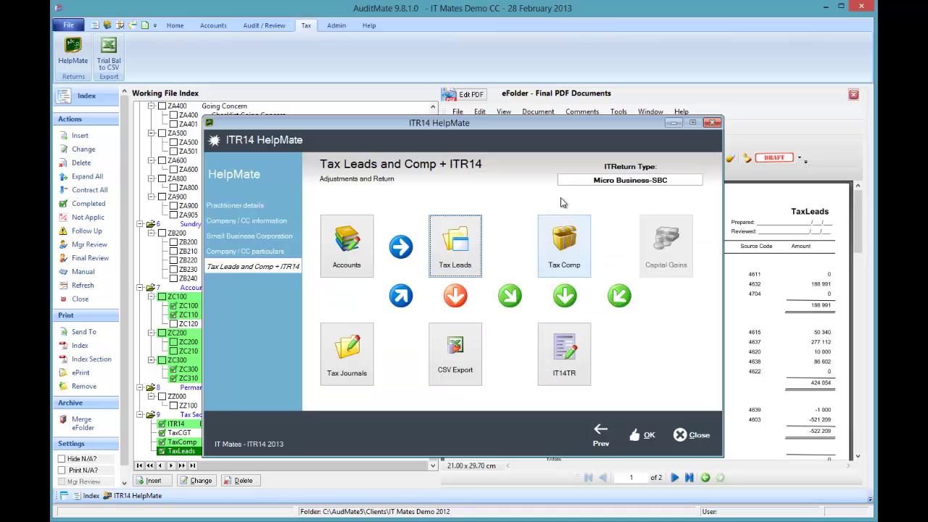
pyautogui.click(568, 251)
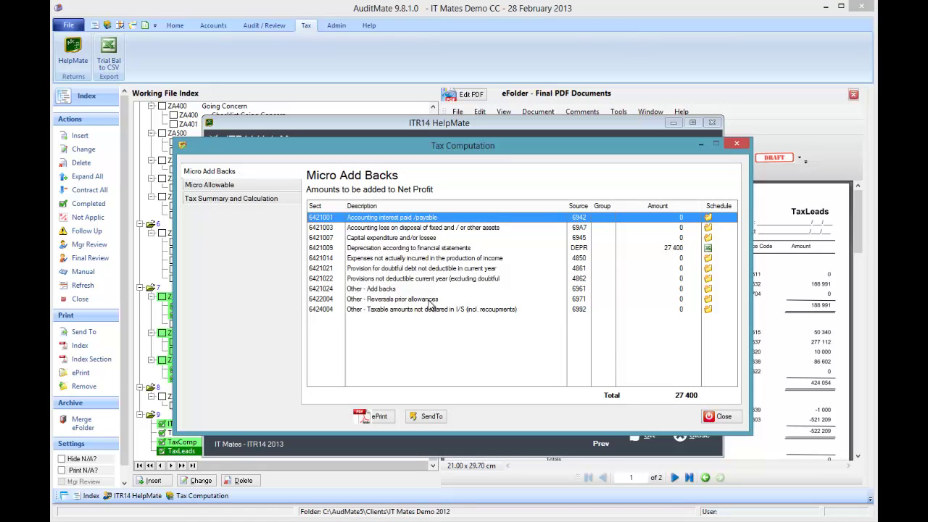
# Open DEPR.xls for 6421009 in Excel, then close it saving changes
pyautogui.doubleClick(709, 249)
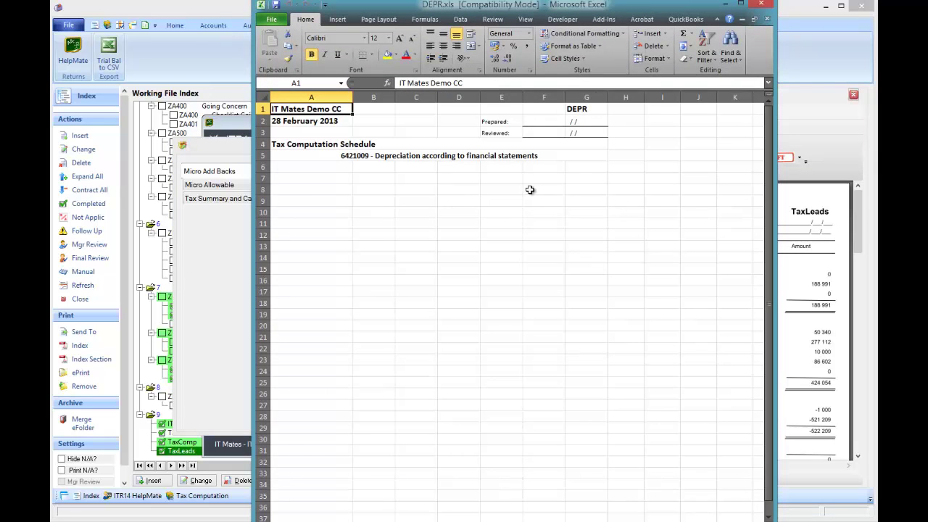
pyautogui.click(763, 6)
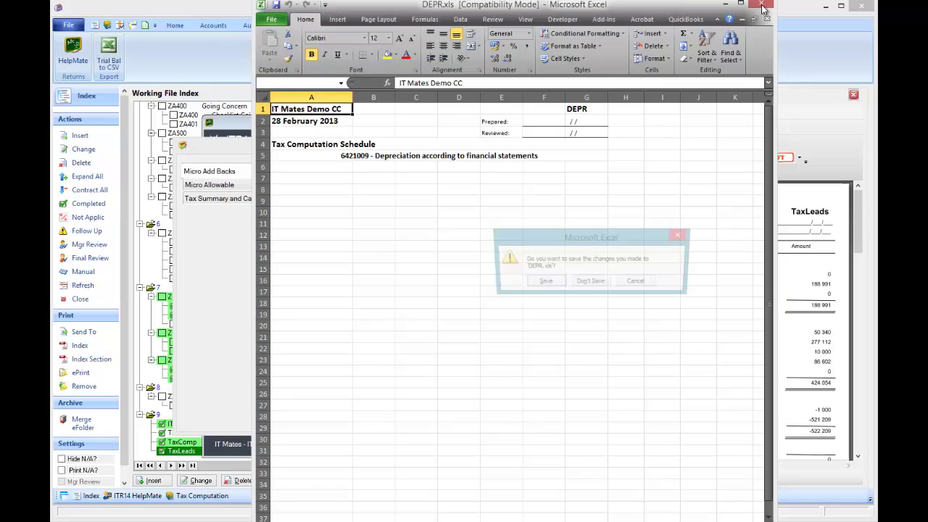
pyautogui.click(544, 270)
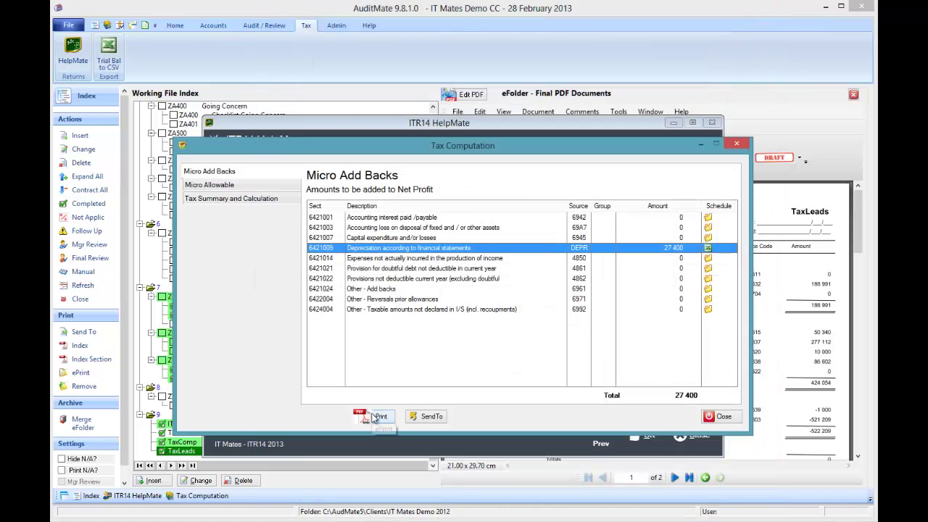
# ePrint the tax summary (taxable income 435 000, tax 43 851.00) to the eFolder, then close
pyautogui.click(253, 202)
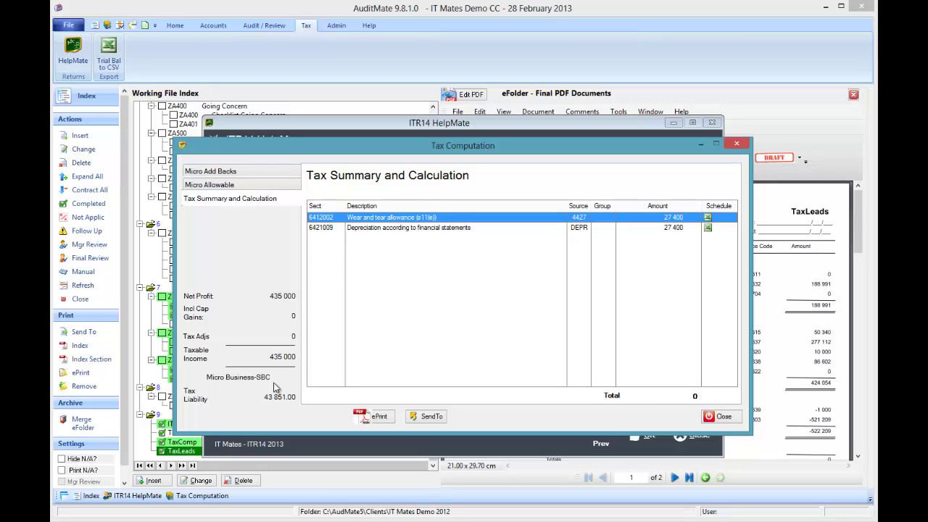
pyautogui.click(378, 416)
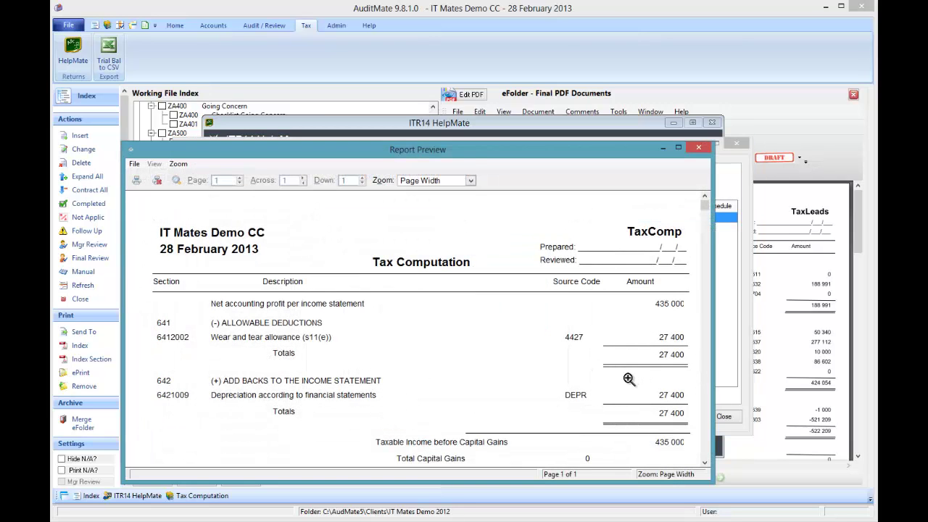
pyautogui.click(136, 181)
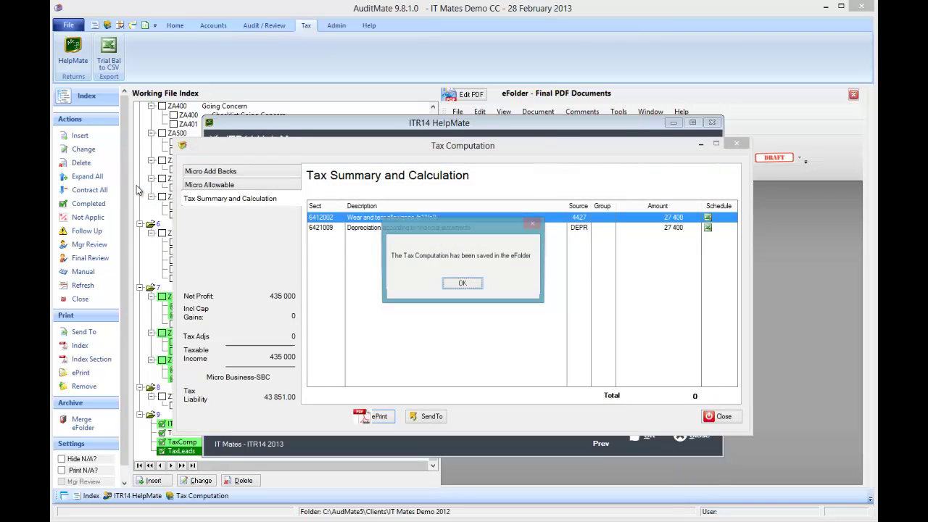
pyautogui.click(453, 285)
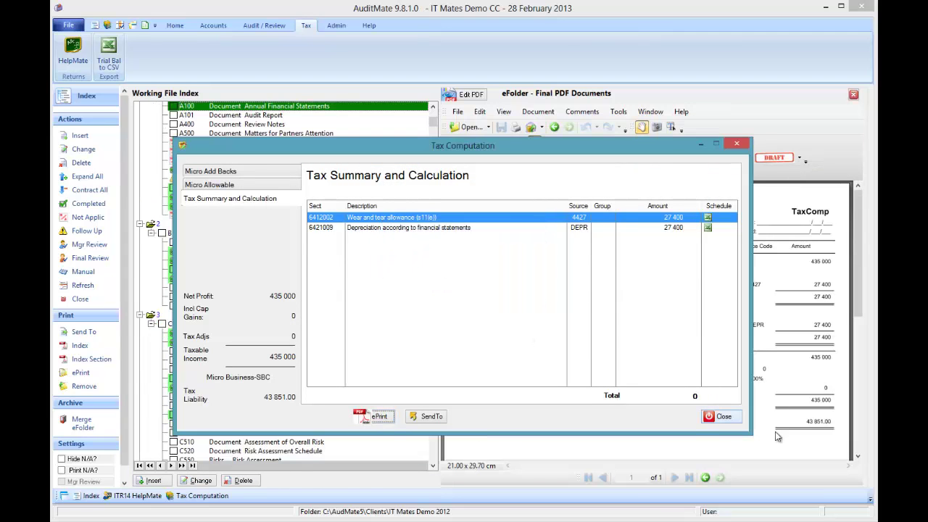
pyautogui.click(722, 416)
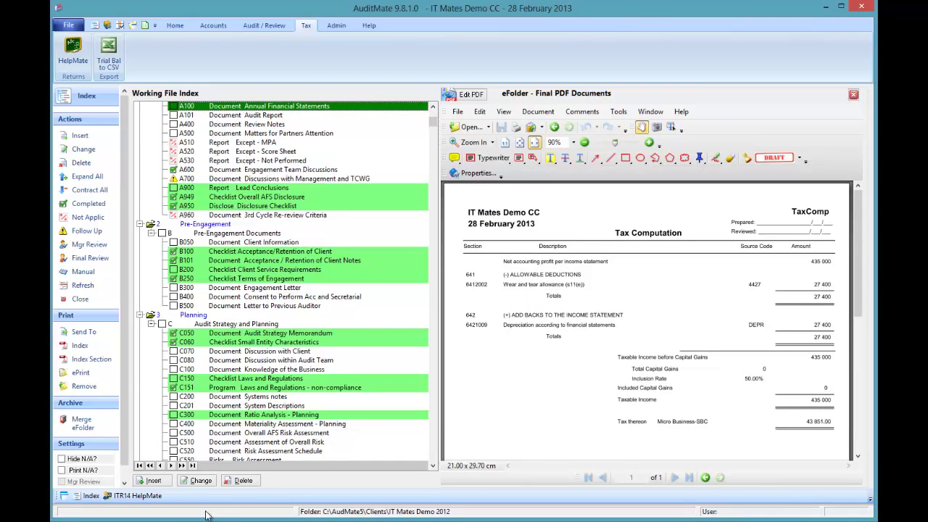
# Replace the ITR14 with a blank form, auto-fill it with updated data, and view at 100%
pyautogui.click(134, 499)
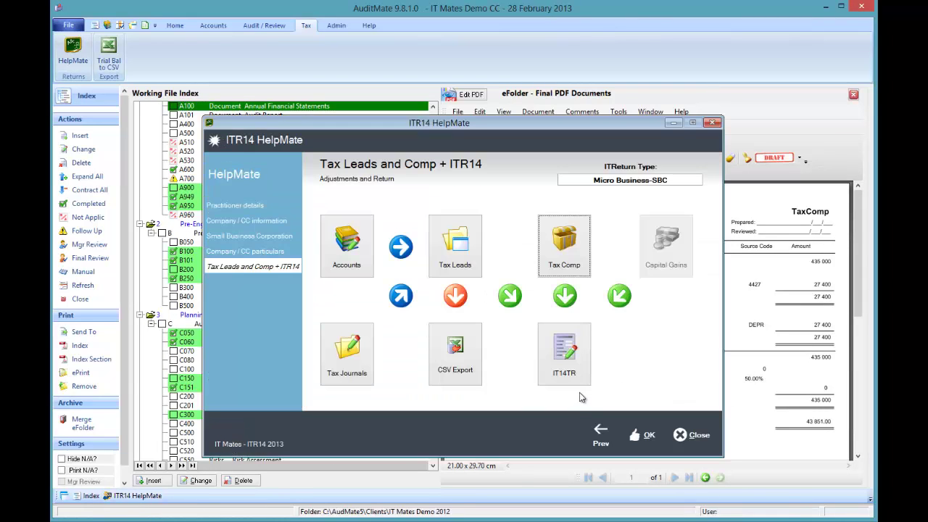
pyautogui.click(576, 372)
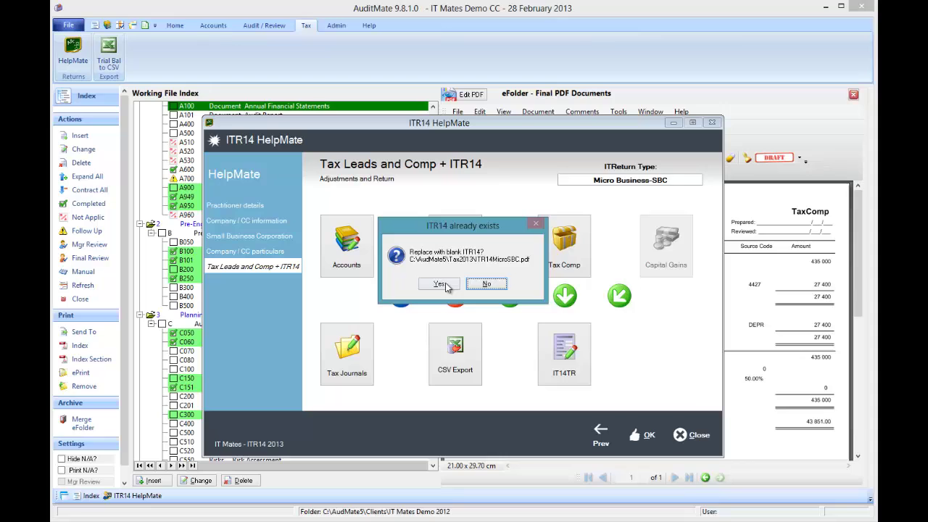
pyautogui.click(442, 284)
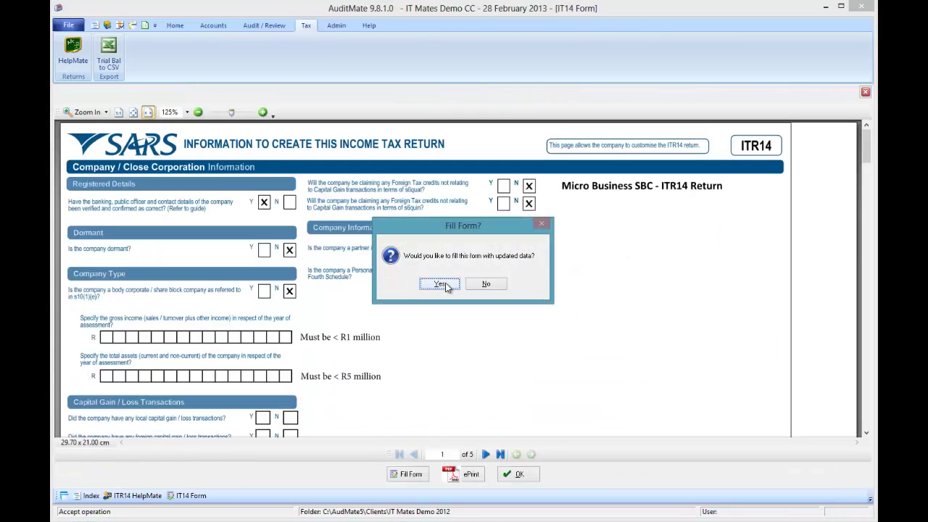
pyautogui.click(444, 284)
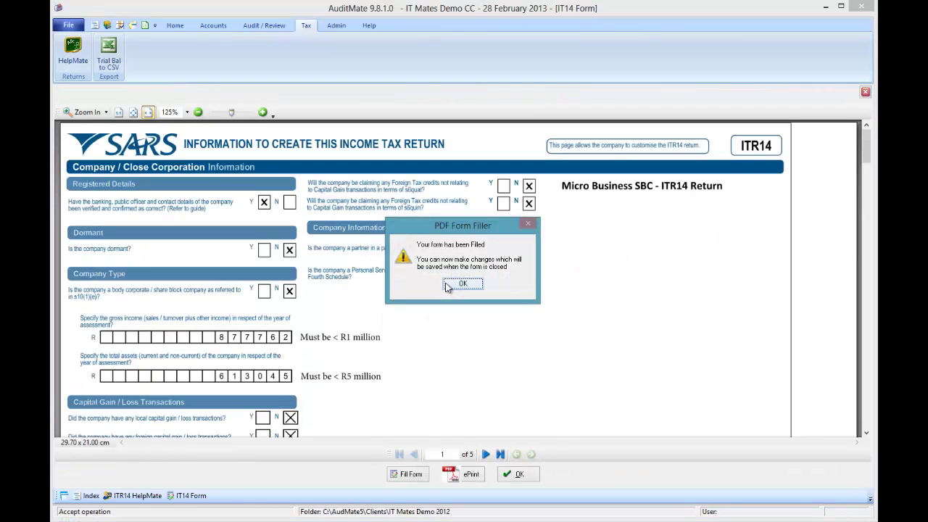
pyautogui.click(447, 285)
pyautogui.click(119, 113)
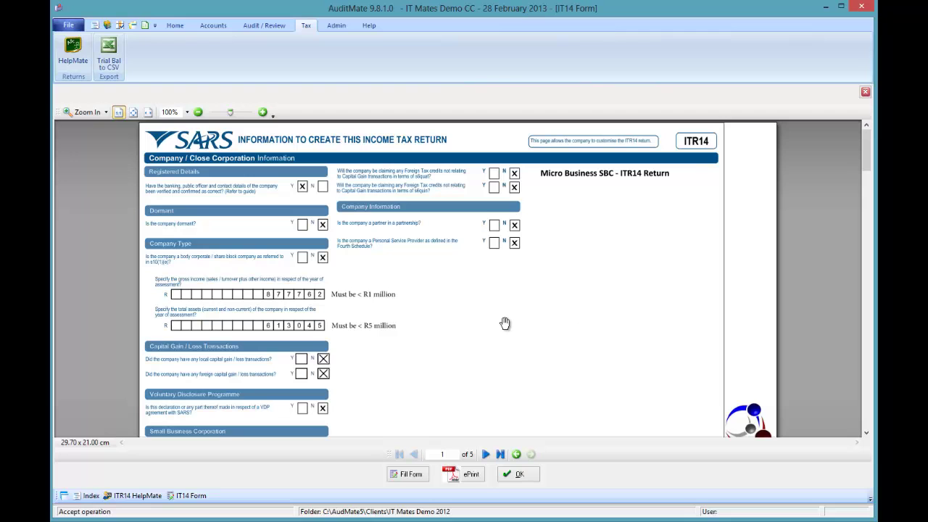
# Scroll the ITR14 return past the balance sheet and tax computation (taxable income 435 000) to page 5's capital gains schedules
pyautogui.moveTo(867, 435); pyautogui.dragTo(867, 435)
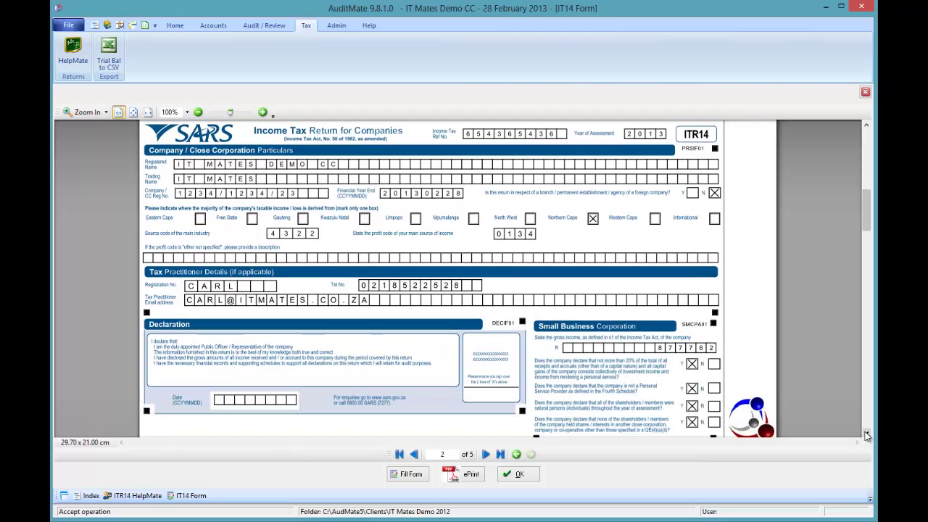
pyautogui.moveTo(867, 435); pyautogui.dragTo(868, 435)
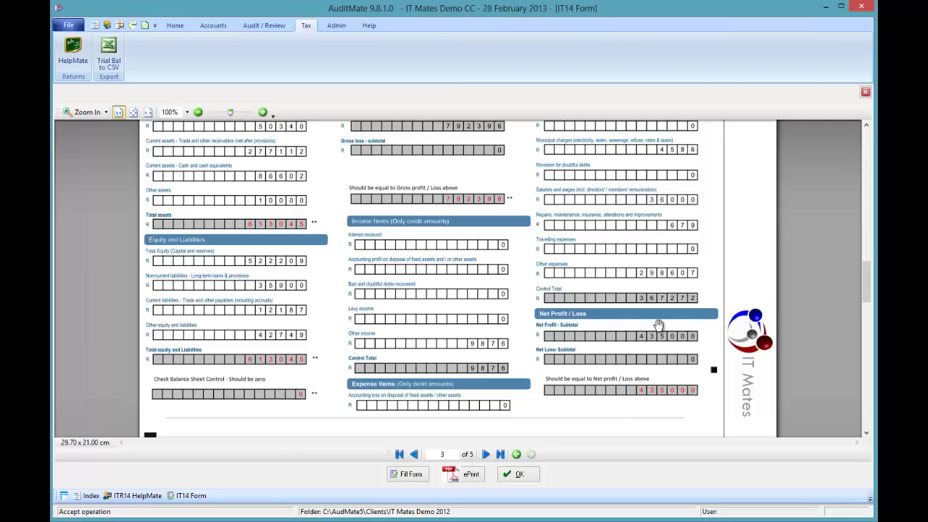
pyautogui.click(866, 433)
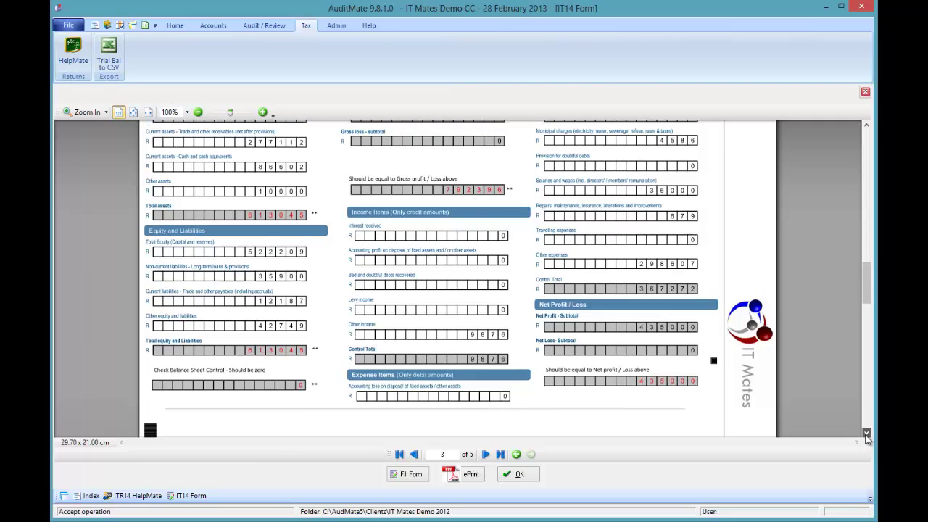
pyautogui.click(866, 432)
pyautogui.moveTo(866, 434); pyautogui.dragTo(866, 435)
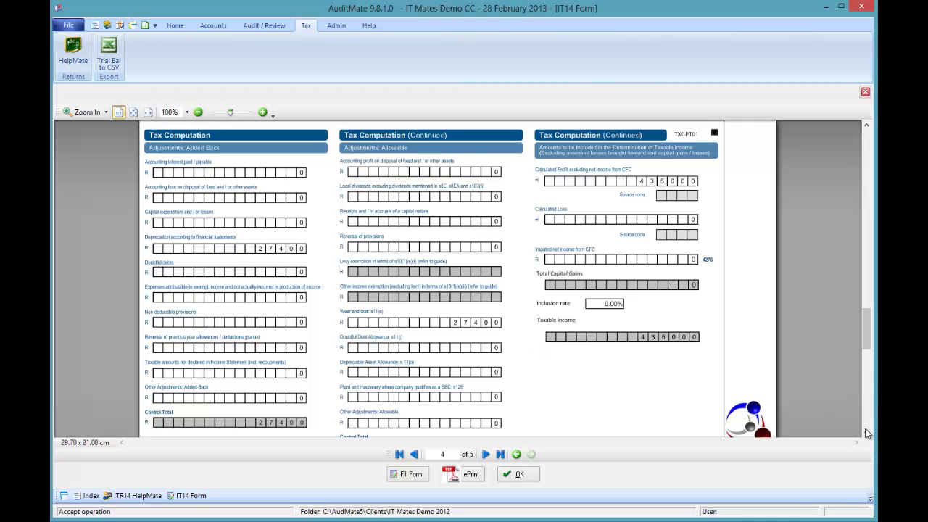
pyautogui.moveTo(867, 433); pyautogui.dragTo(867, 433)
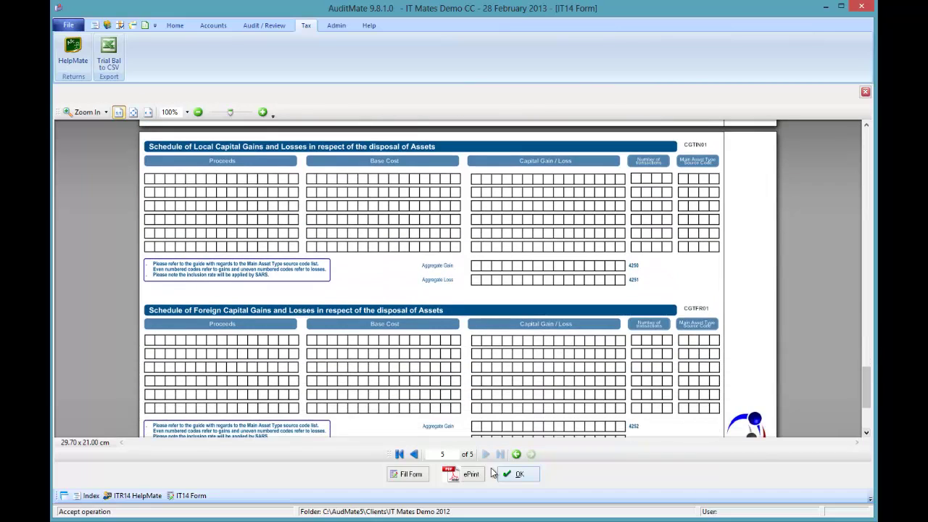
# Save the filled ITR14 return to the eFolder, replacing the existing file
pyautogui.click(467, 475)
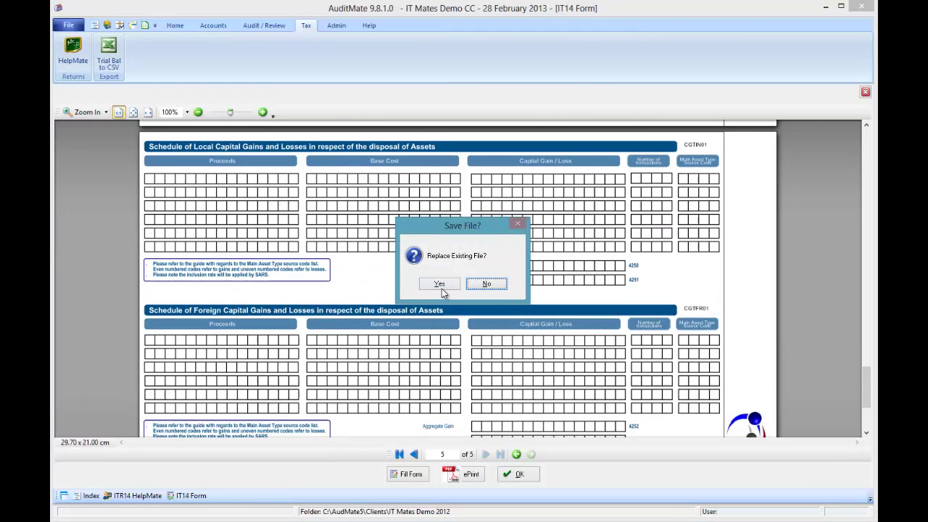
pyautogui.click(440, 289)
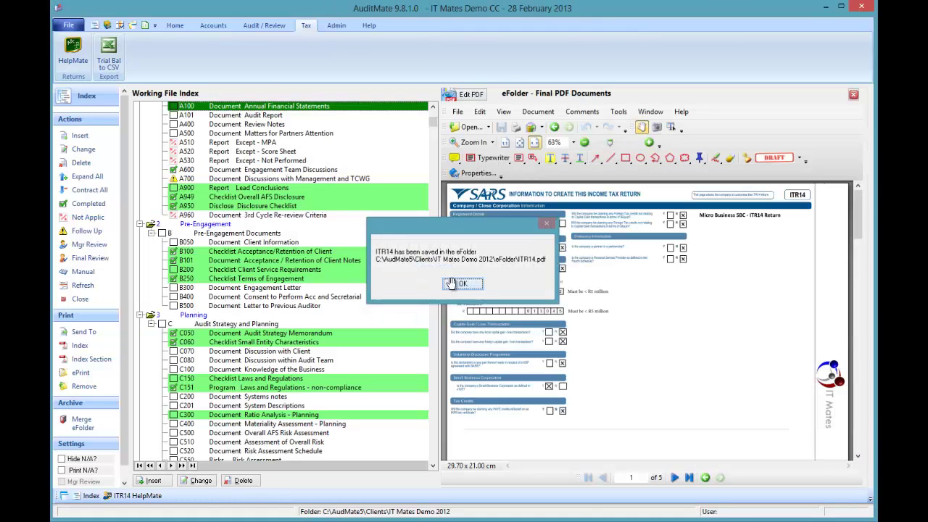
pyautogui.click(452, 285)
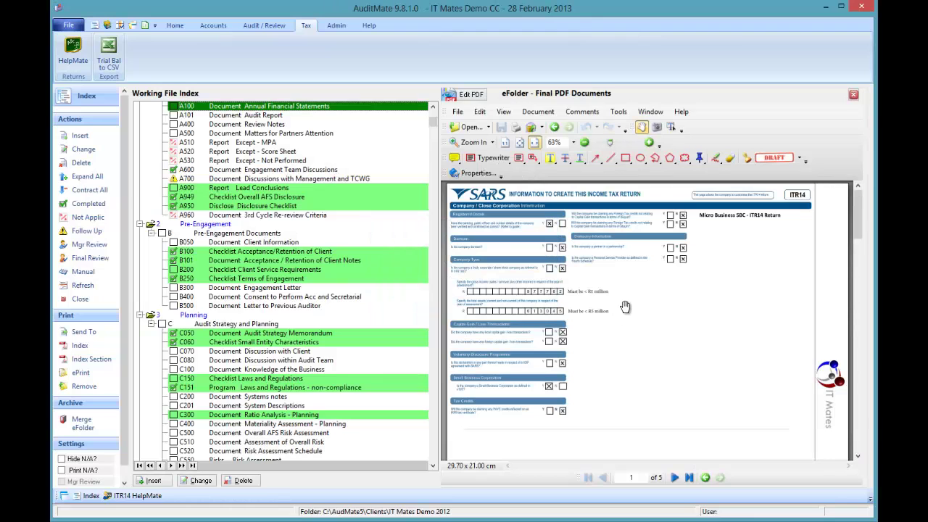
# Check the saved ITR14 PDF in the eFolder preview, including company particulars and practitioner details
pyautogui.scroll(-5, 625, 307)
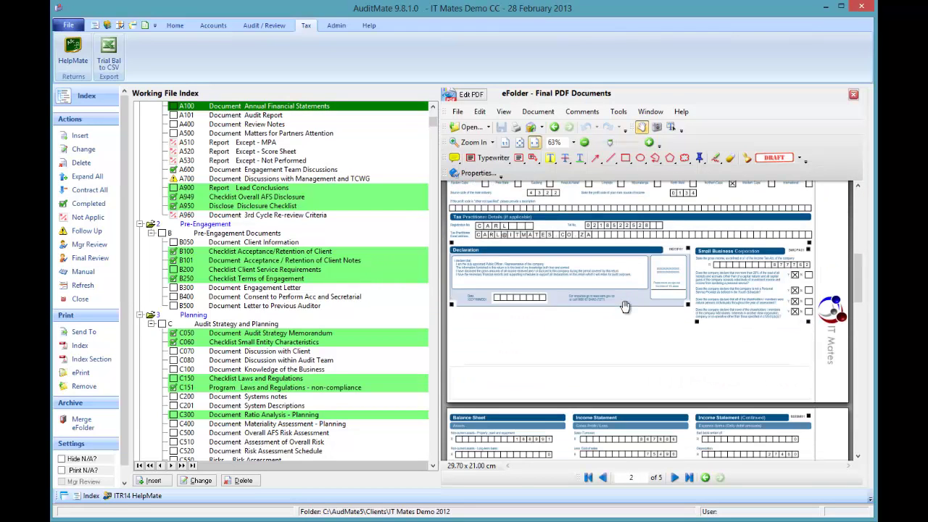
pyautogui.scroll(3, 625, 307)
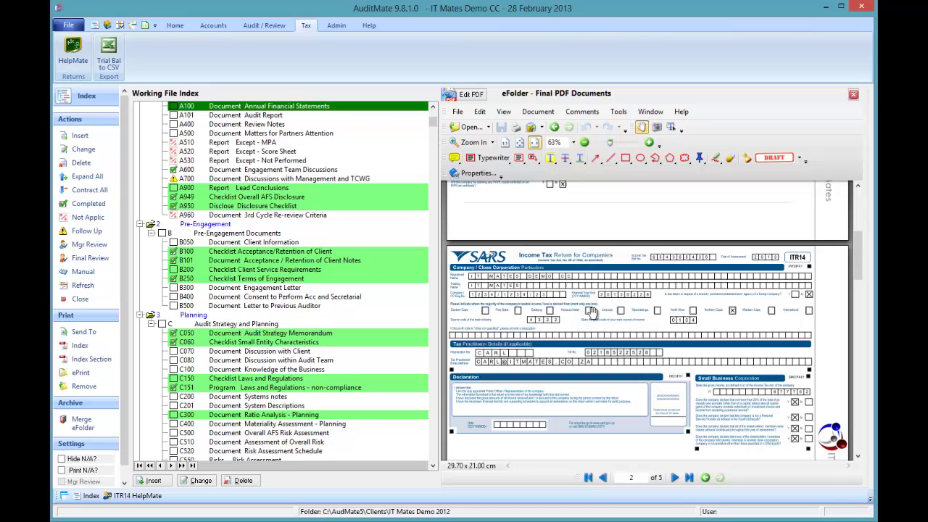
pyautogui.click(859, 462)
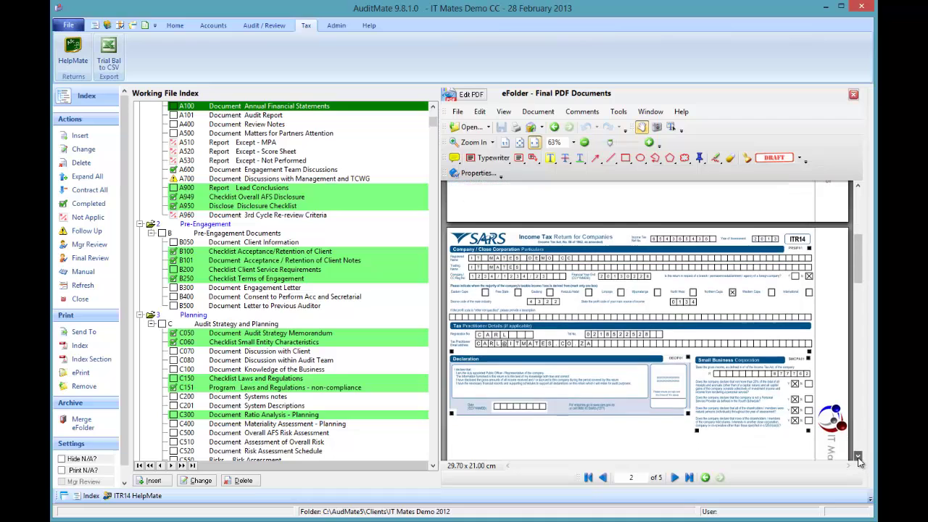